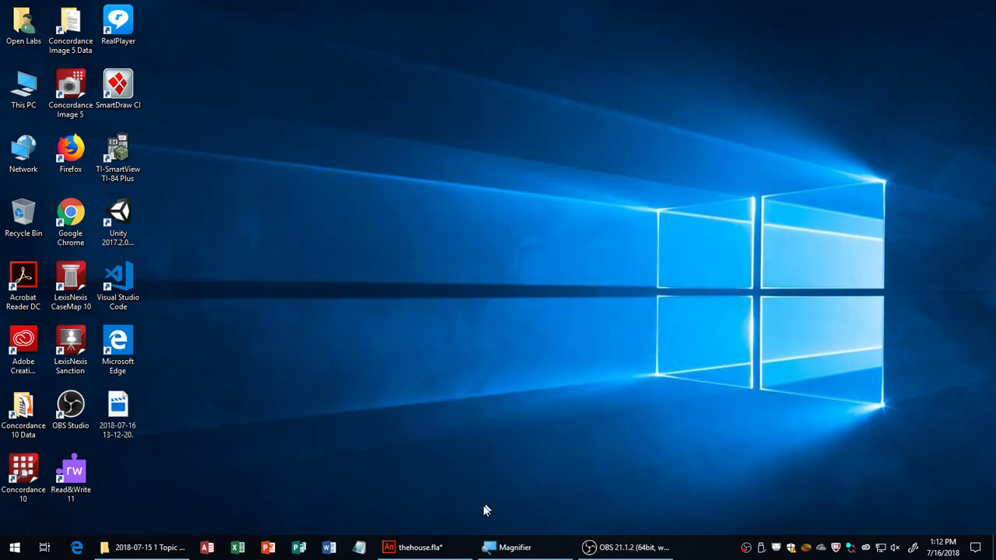
# - Bring the Animate window showing thehouse.fla's THE HOUSE title scene to the front
pyautogui.click(447, 547)
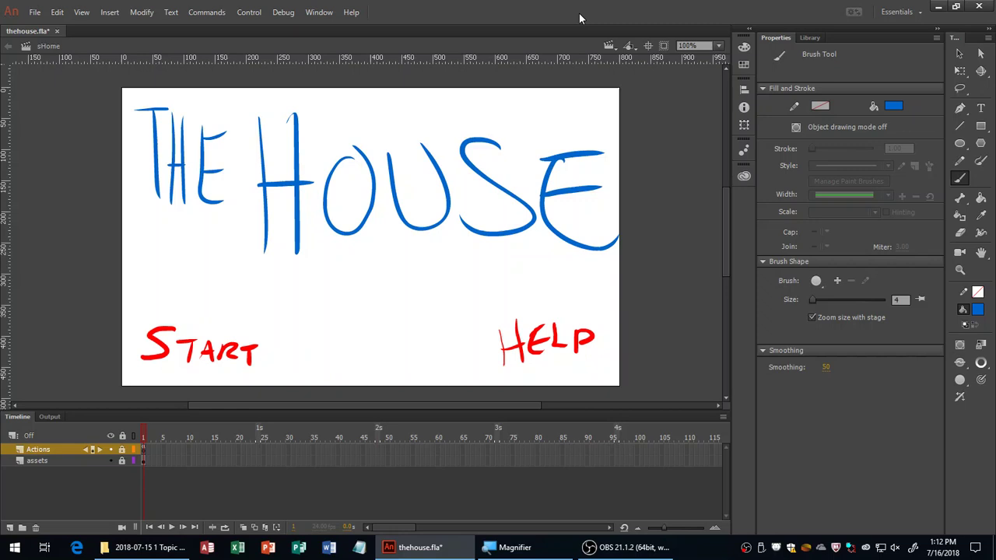
pyautogui.press('super+plus')
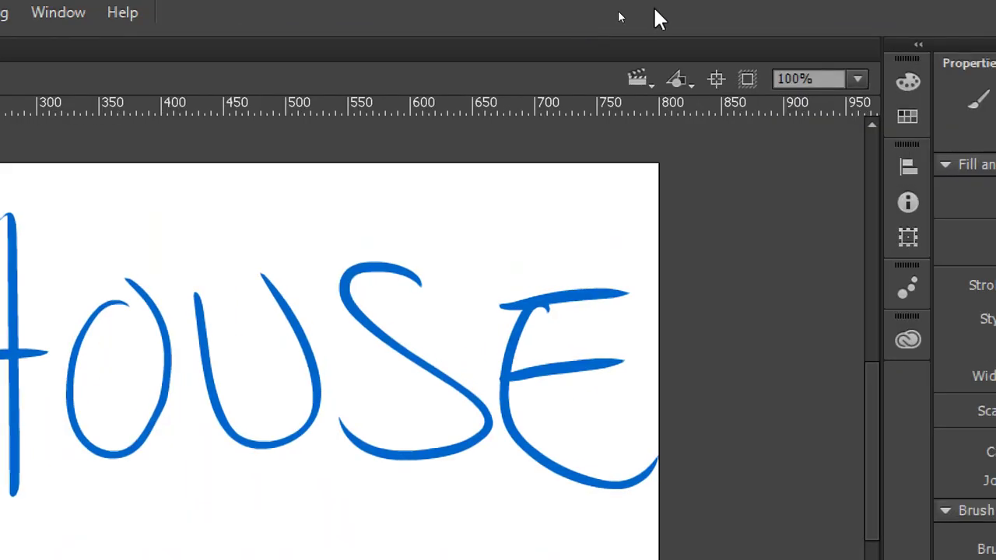
pyautogui.click(637, 81)
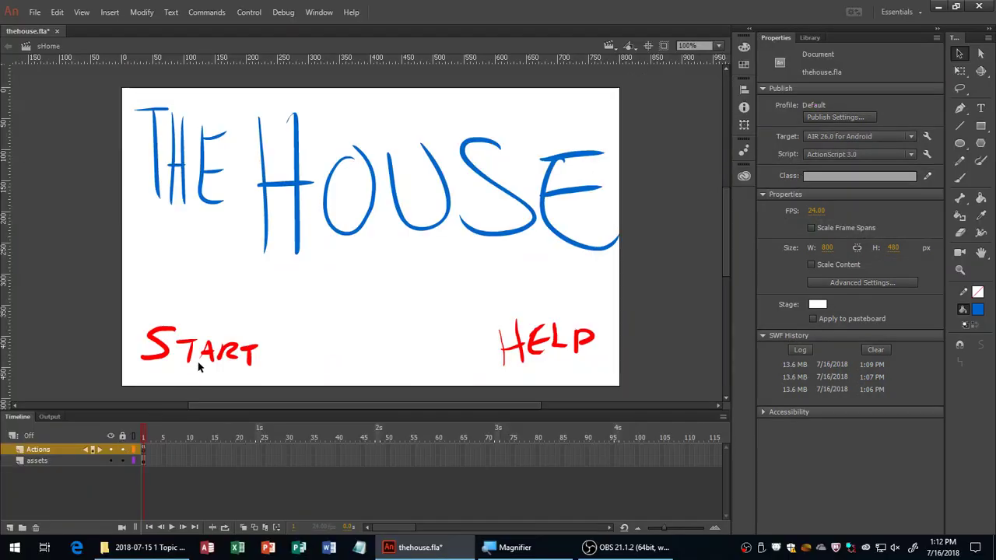
pyautogui.click(209, 363)
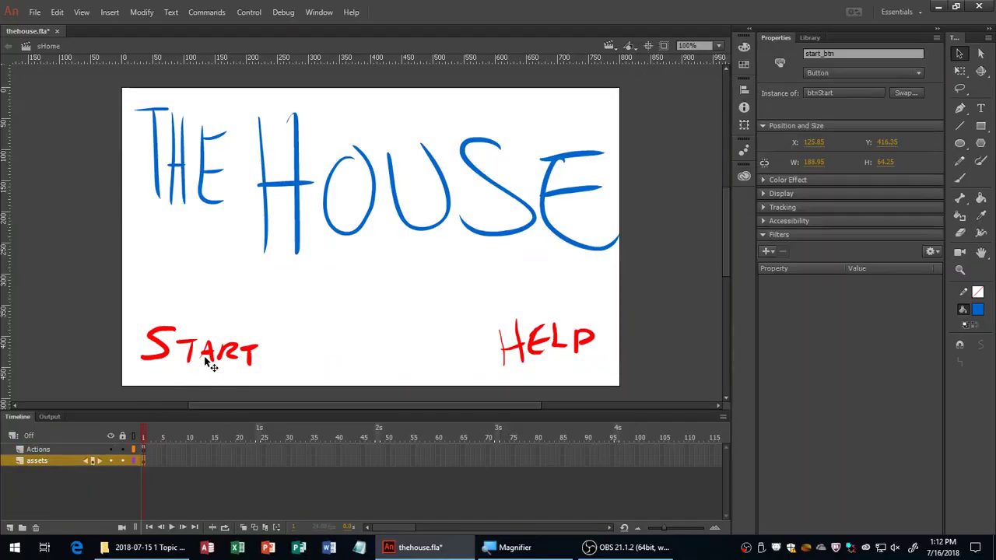
# - Show the Scene panel, switch to the sHelp scene and play its welcome text
pyautogui.click(610, 45)
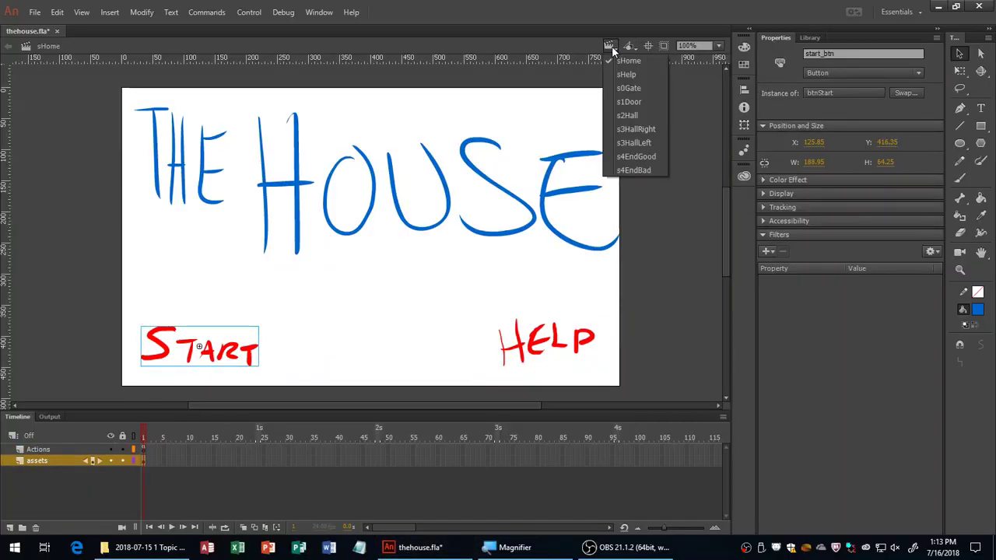
pyautogui.click(317, 13)
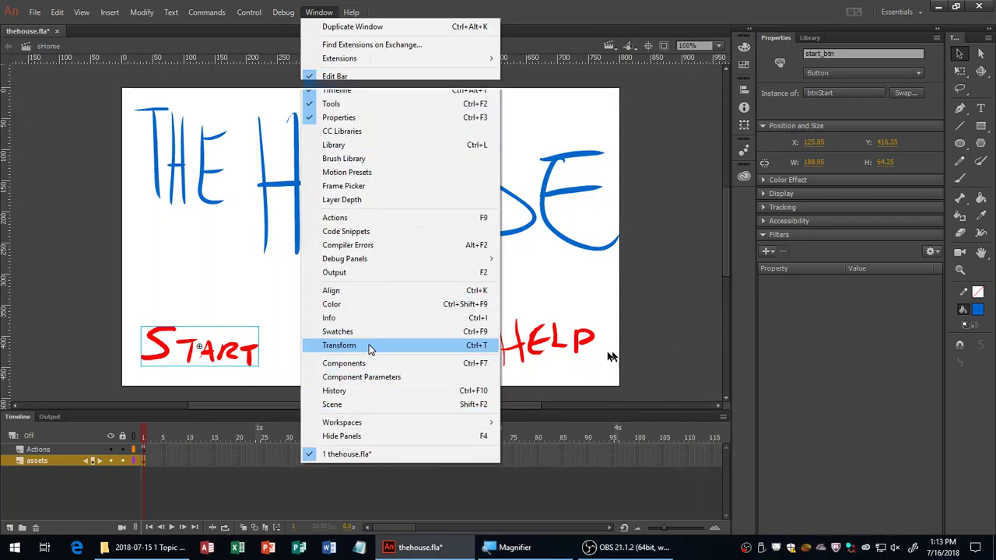
pyautogui.click(555, 343)
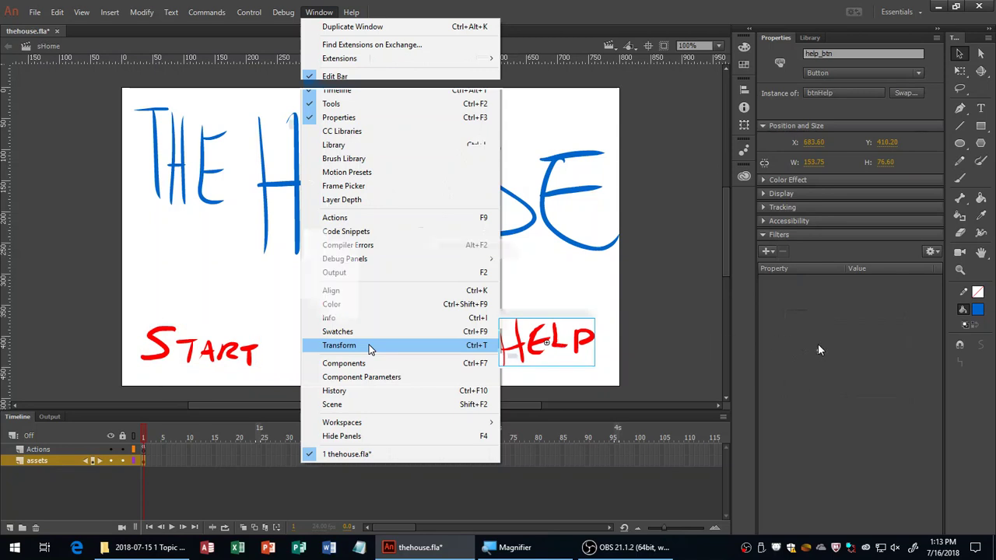
pyautogui.click(818, 343)
pyautogui.press('Return')
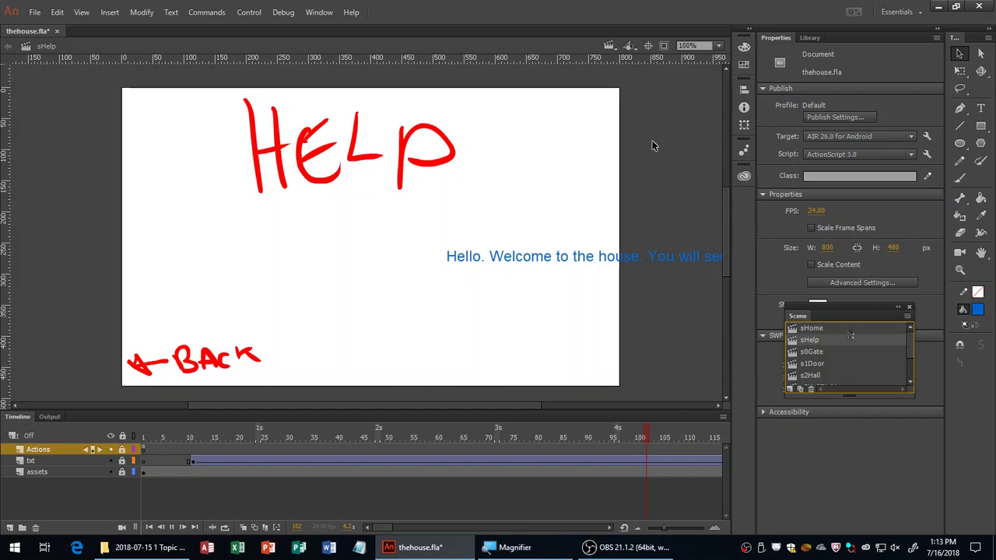
# - Step through the sHome and s0Gate scenes, enlarge the Scene panel to nine scenes, and open s1Door
pyautogui.click(831, 329)
pyautogui.click(823, 353)
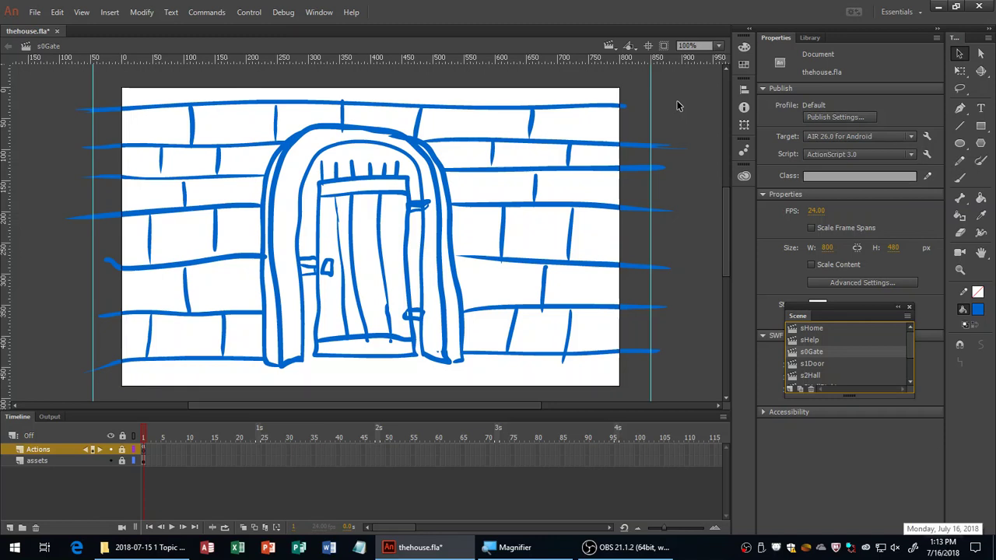
pyautogui.click(943, 547)
pyautogui.press('super+plus')
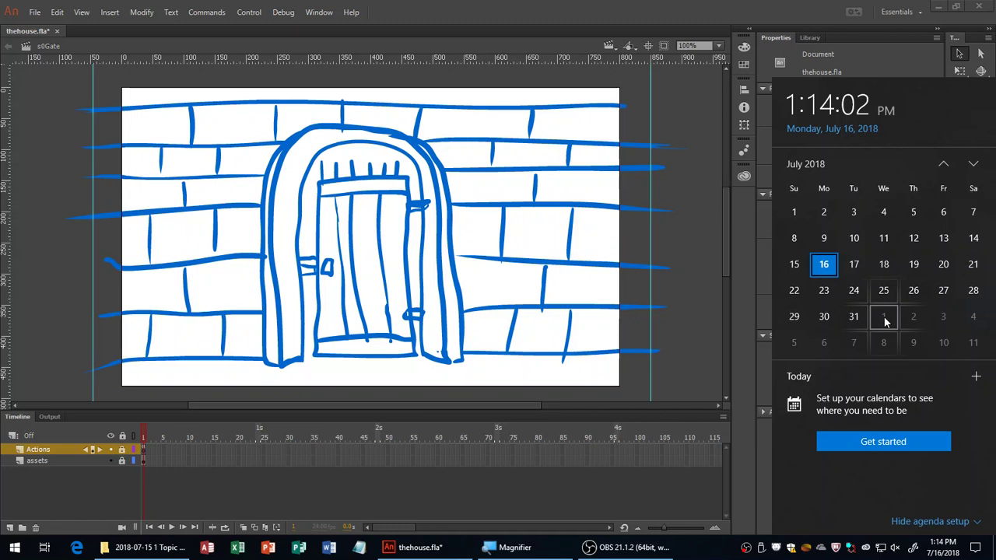
pyautogui.click(664, 29)
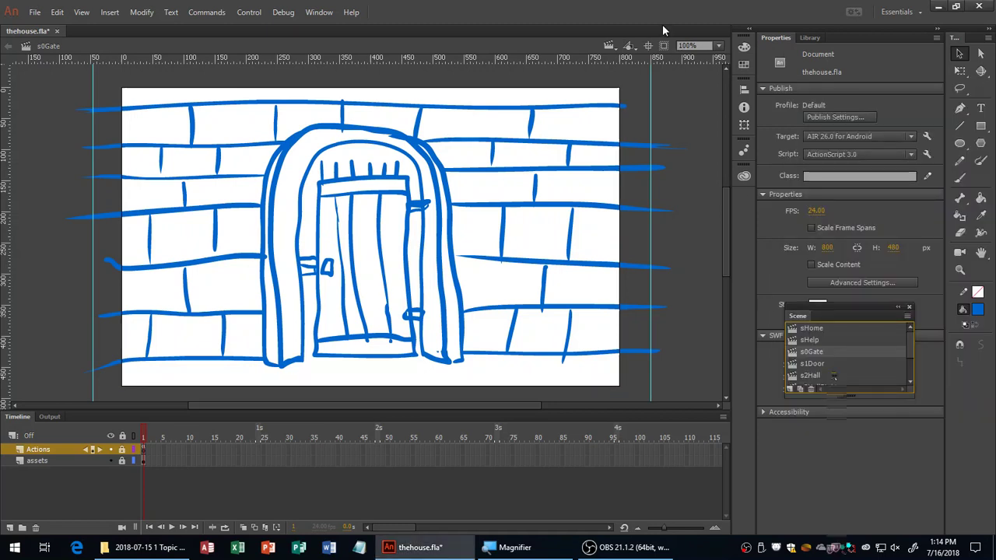
pyautogui.moveTo(855, 395); pyautogui.dragTo(859, 465)
pyautogui.click(809, 365)
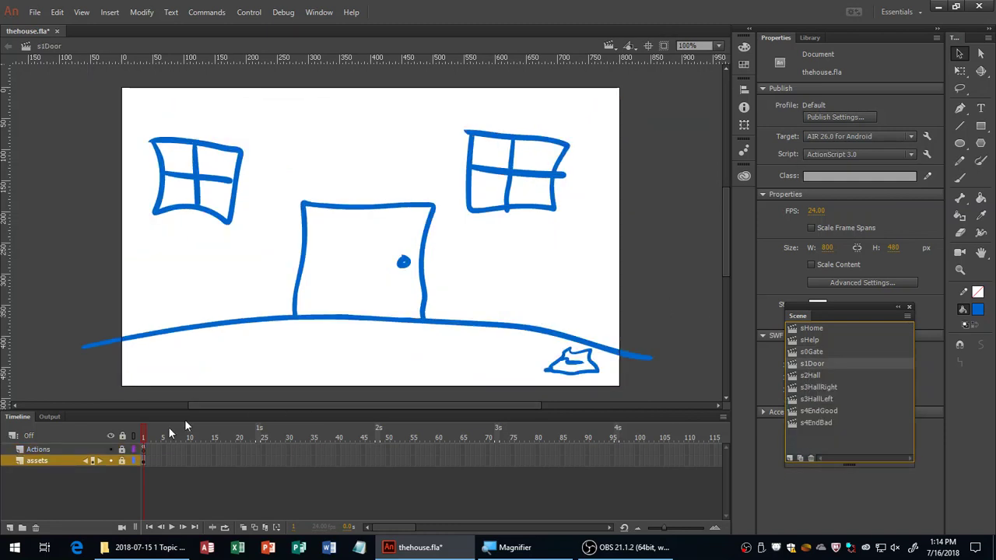
# - Raise the ball_mc rock off the floor to X 680.60, Y 260.65, then view s2Hall
pyautogui.moveTo(599, 374); pyautogui.dragTo(557, 266)
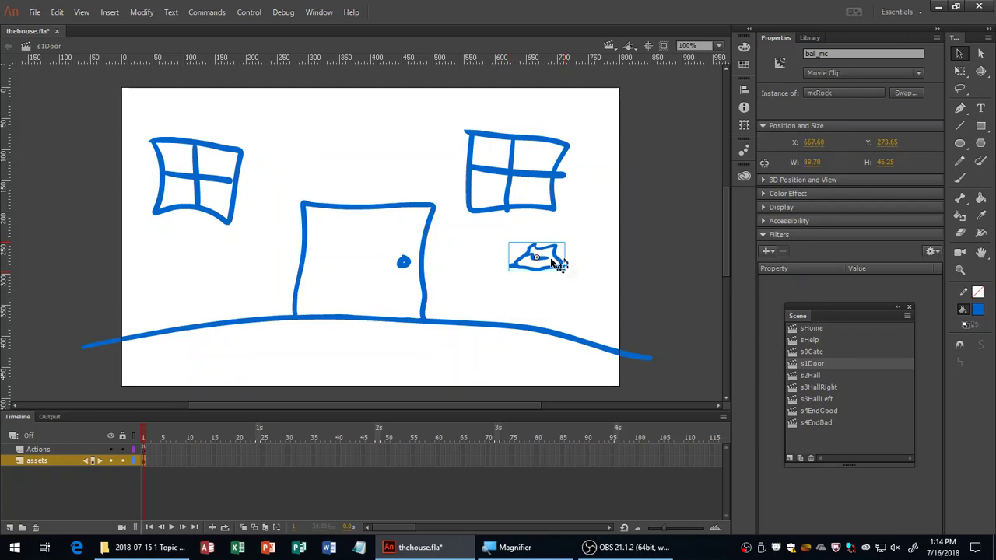
pyautogui.moveTo(561, 266)
pyautogui.mouseDown()
pyautogui.moveTo(556, 215)
pyautogui.moveTo(567, 256)
pyautogui.mouseUp()
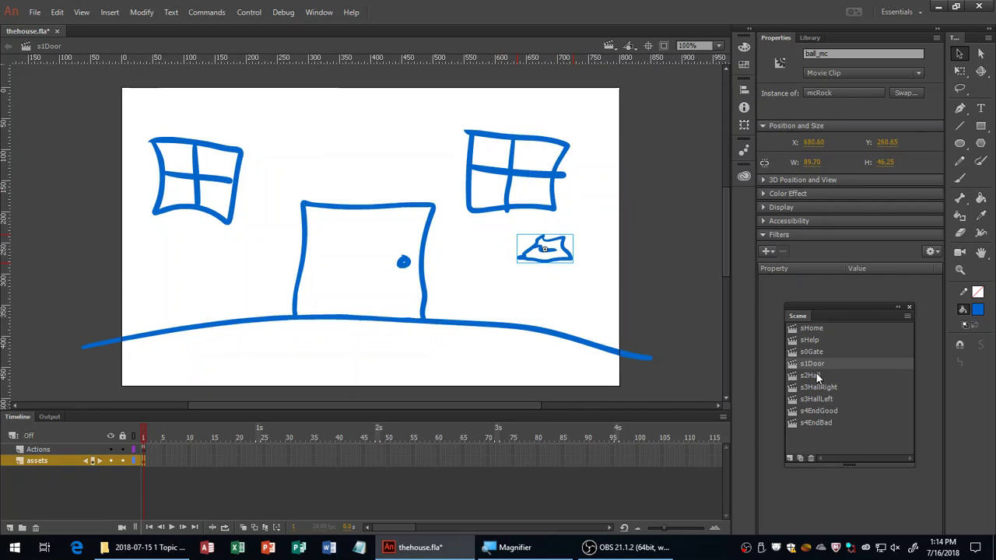
pyautogui.click(816, 374)
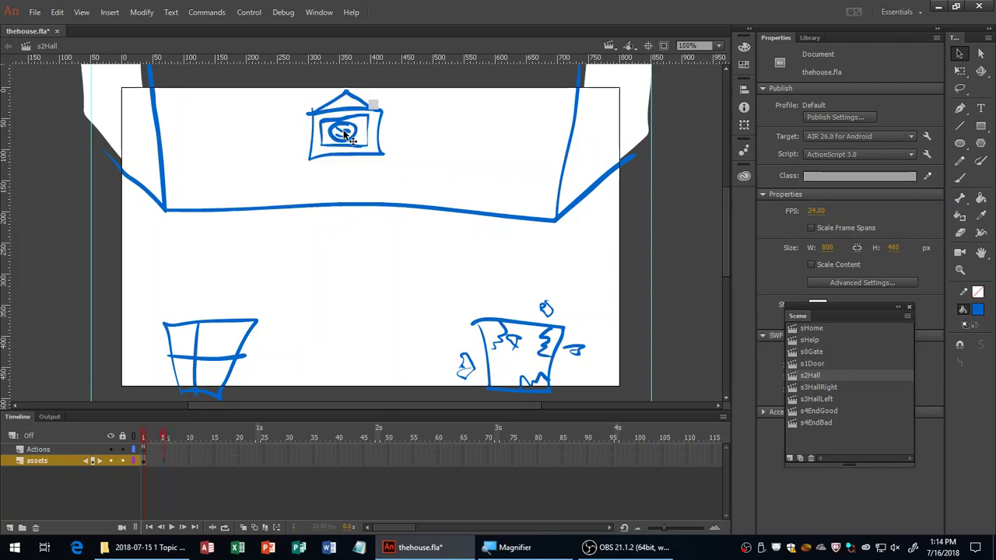
# - Preview the mcPainting symbol's frames from frame 10, then switch to the s3HallRight scene
pyautogui.doubleClick(345, 135)
pyautogui.click(196, 440)
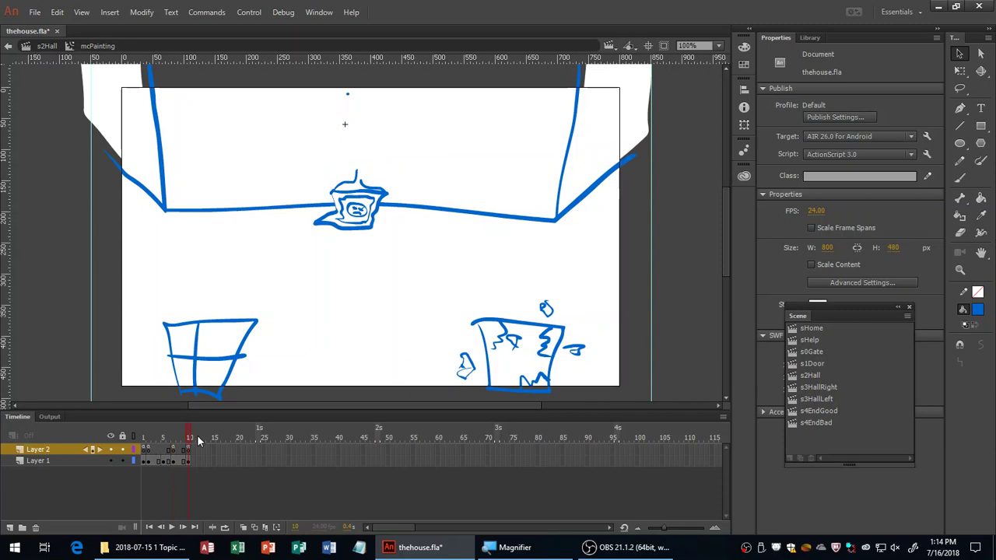
pyautogui.moveTo(199, 440)
pyautogui.mouseDown()
pyautogui.moveTo(165, 445)
pyautogui.moveTo(195, 445)
pyautogui.mouseUp()
pyautogui.click(835, 390)
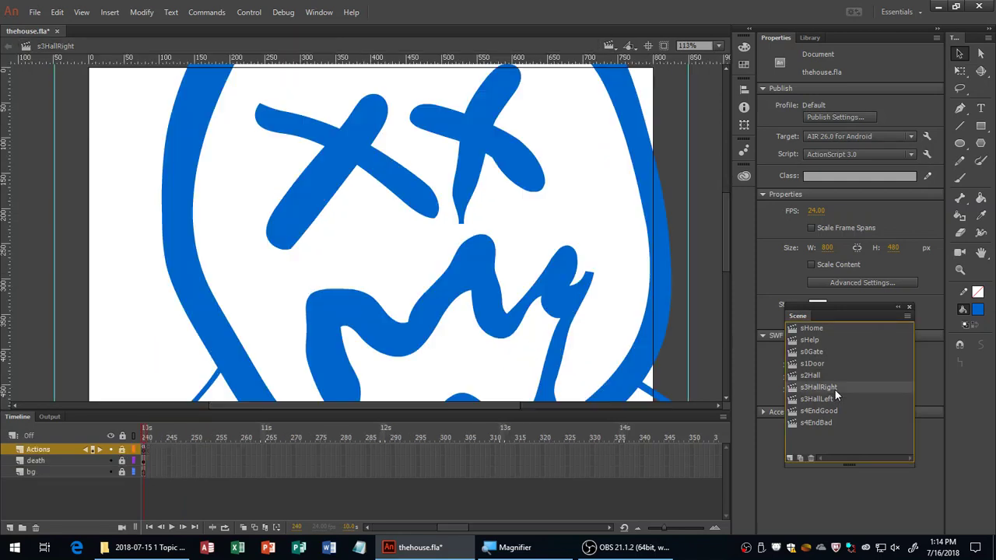
# - Play the s3HallRight dead-face animation, then switch to the s3HallLeft hallway scene
pyautogui.press('Return')
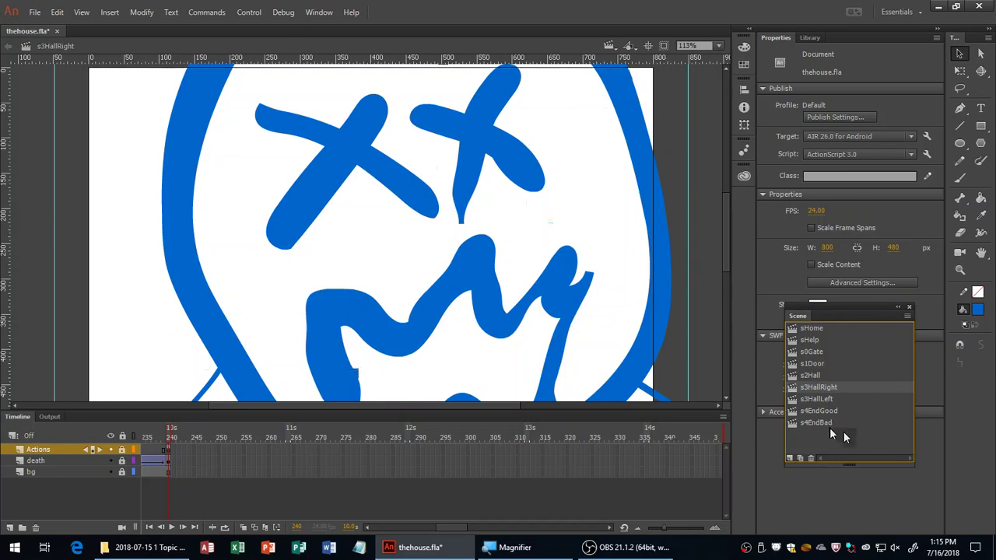
pyautogui.click(847, 399)
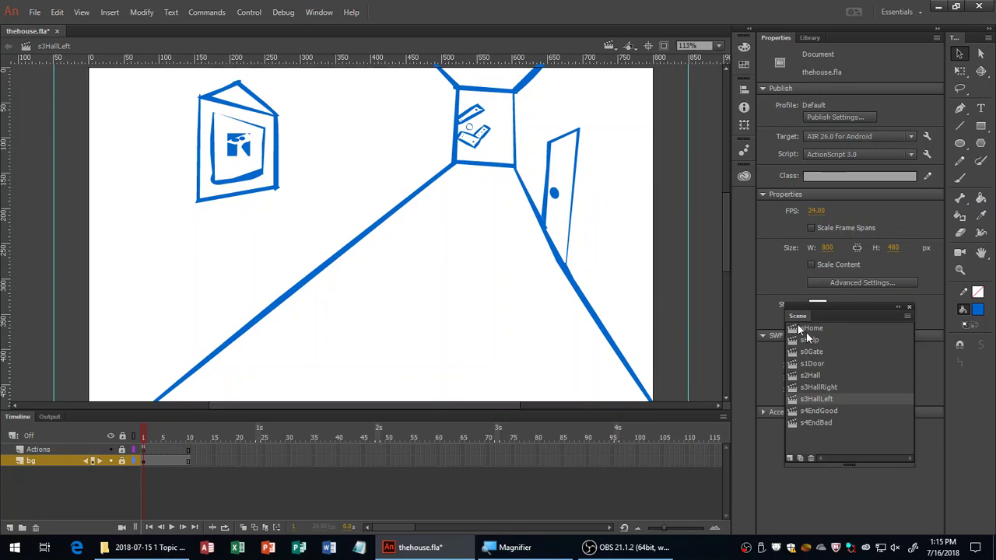
# - Open the mcSpikes symbol from the Library and step through its spike animation frames
pyautogui.click(812, 37)
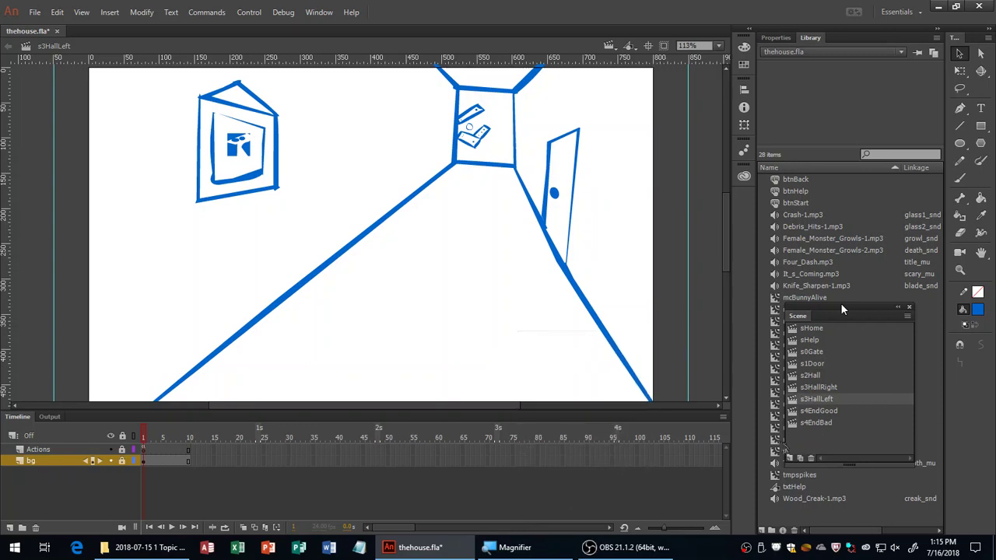
pyautogui.doubleClick(798, 440)
pyautogui.moveTo(143, 433)
pyautogui.mouseDown()
pyautogui.moveTo(223, 440)
pyautogui.moveTo(158, 444)
pyautogui.mouseUp()
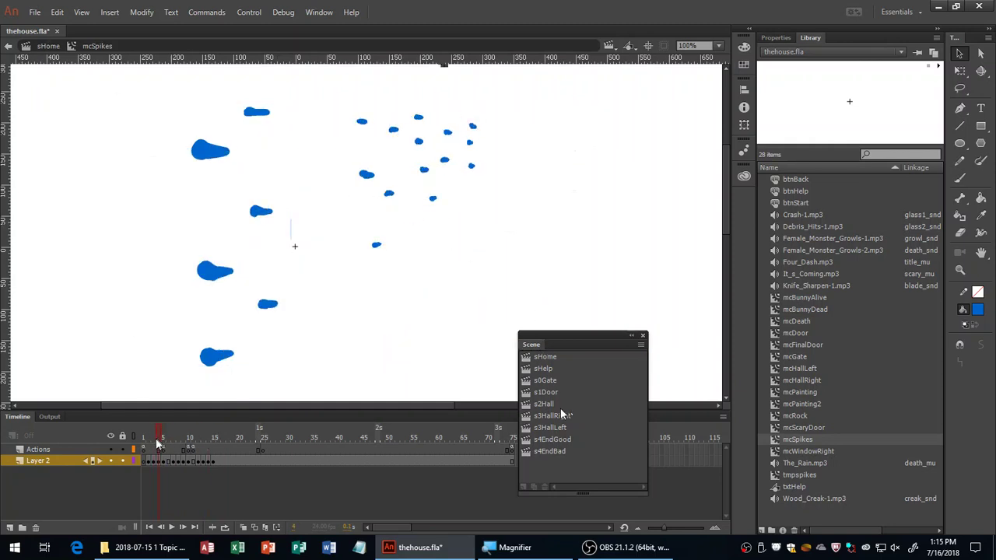
# - Visit s4EndGood and s3HallLeft, then close thehouse.fla without saving changes
pyautogui.click(559, 439)
pyautogui.click(562, 429)
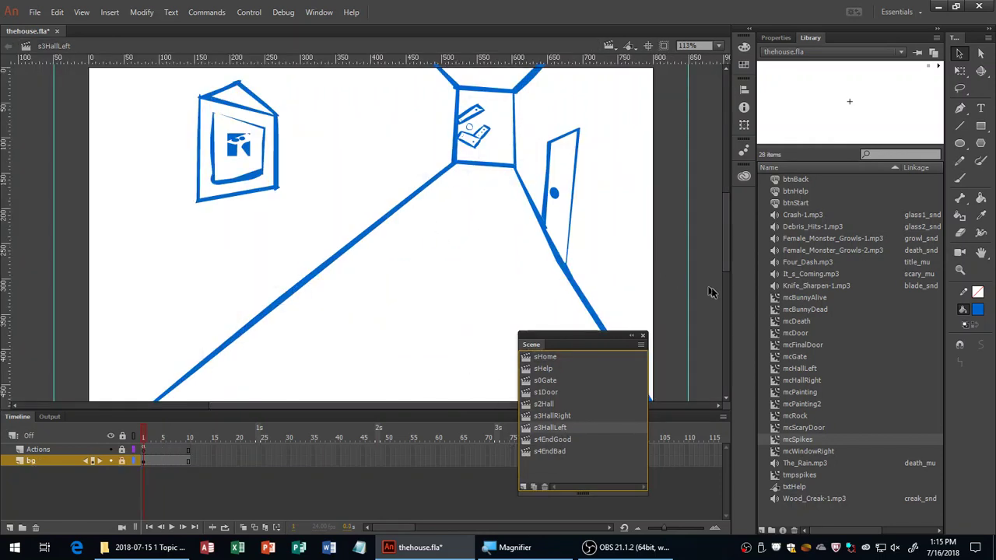
pyautogui.scroll(2, 727, 263)
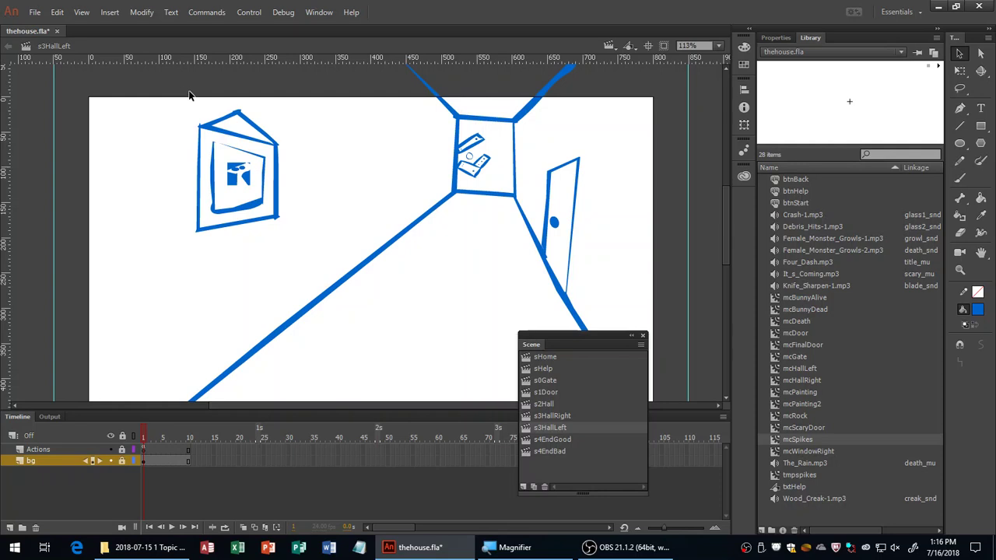
pyautogui.click(57, 31)
pyautogui.click(498, 292)
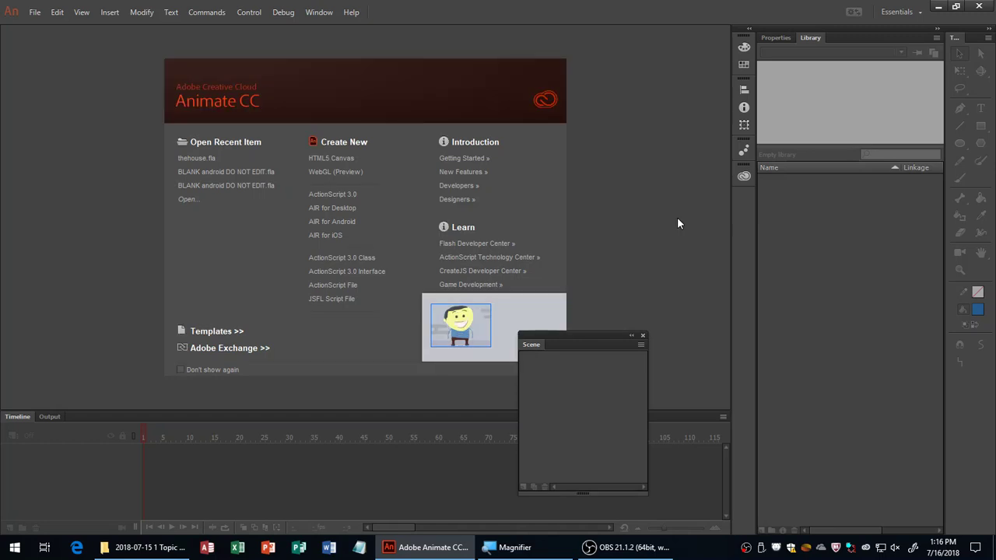
# - Create a new 480 × 800 px AIR for Android document, Untitled-2, and show its Properties
pyautogui.moveTo(603, 336); pyautogui.dragTo(858, 286)
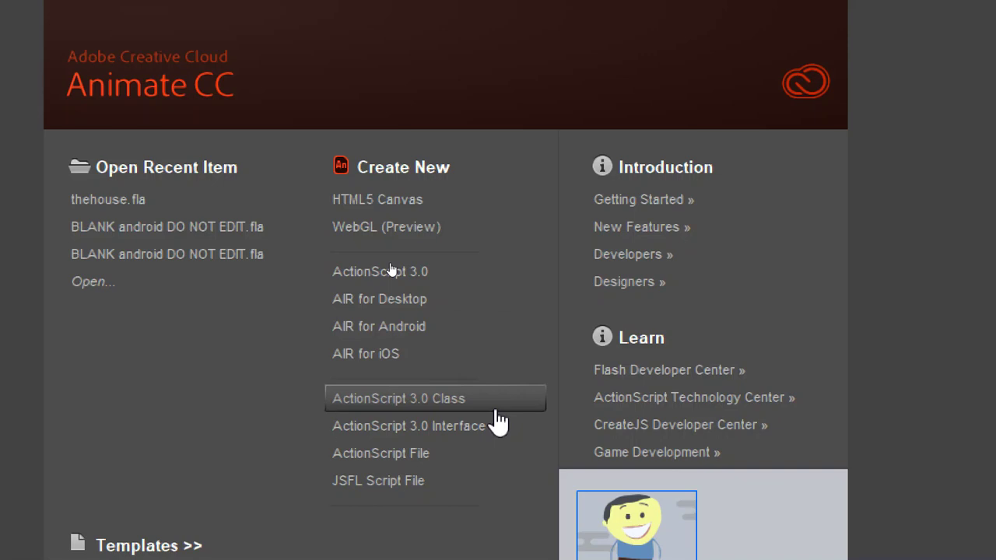
pyautogui.click(442, 330)
pyautogui.press('super+minus')
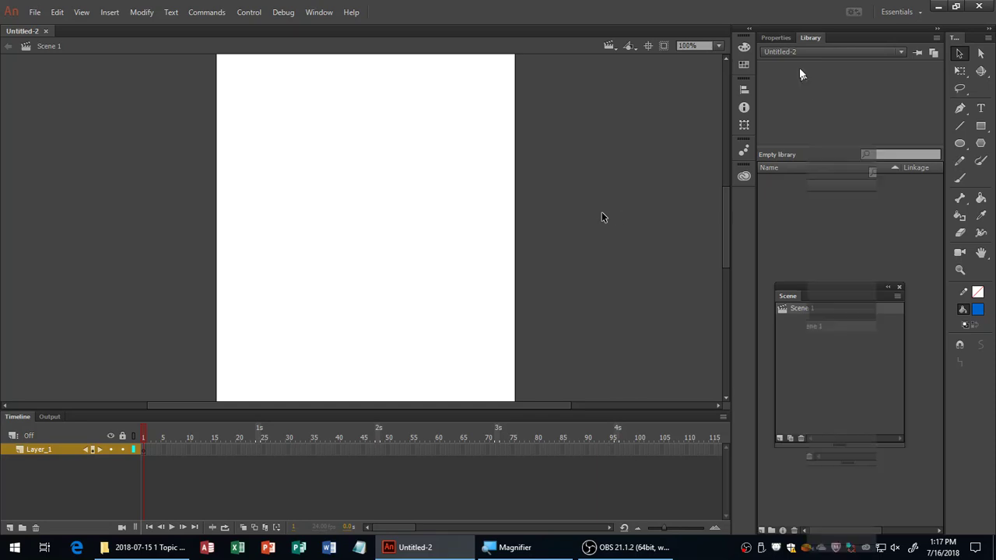
pyautogui.hotkey('ctrl', 'F3')
pyautogui.press('super+plus')
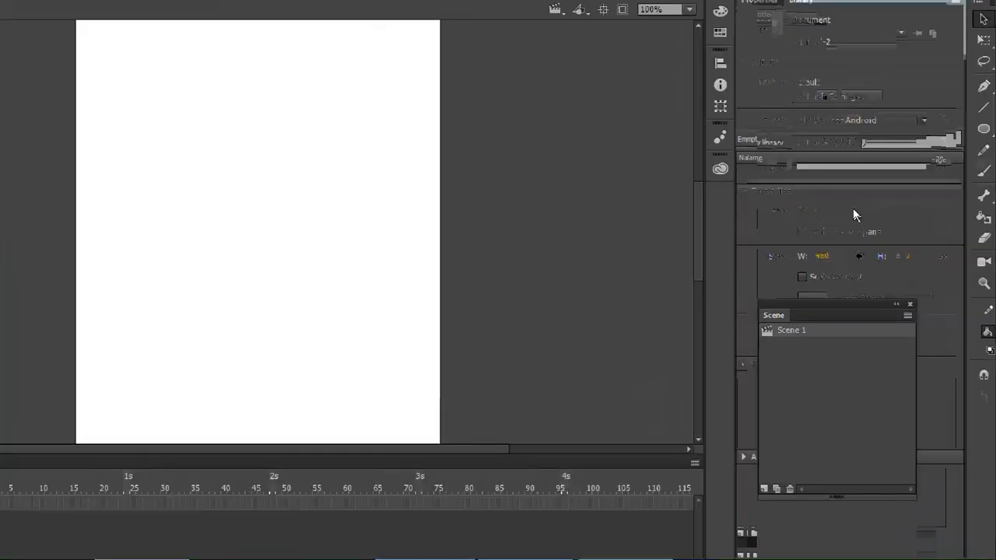